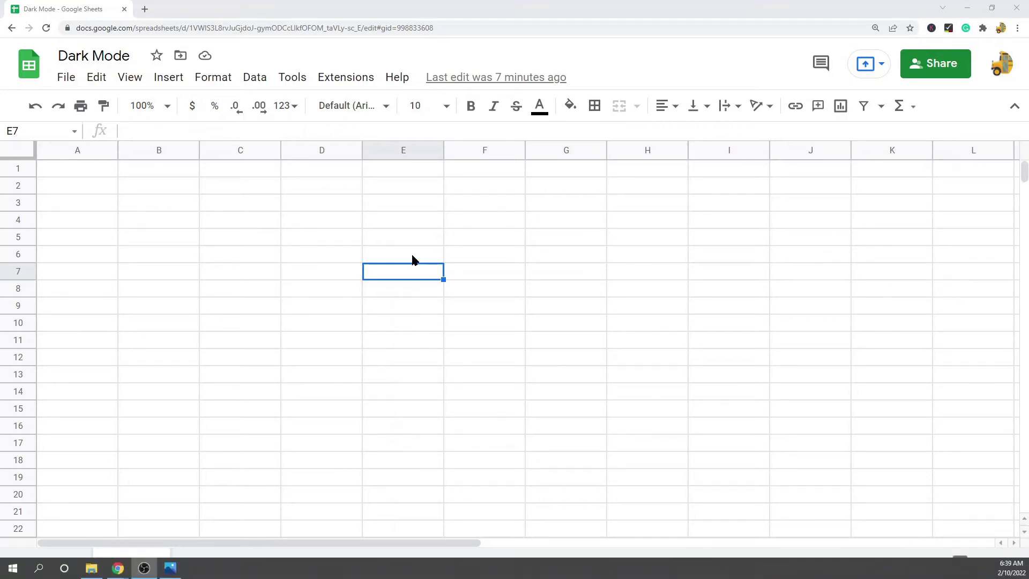
Page through the phone screenshots of the Sheets dark theme settings, then close the viewer
click(170, 573)
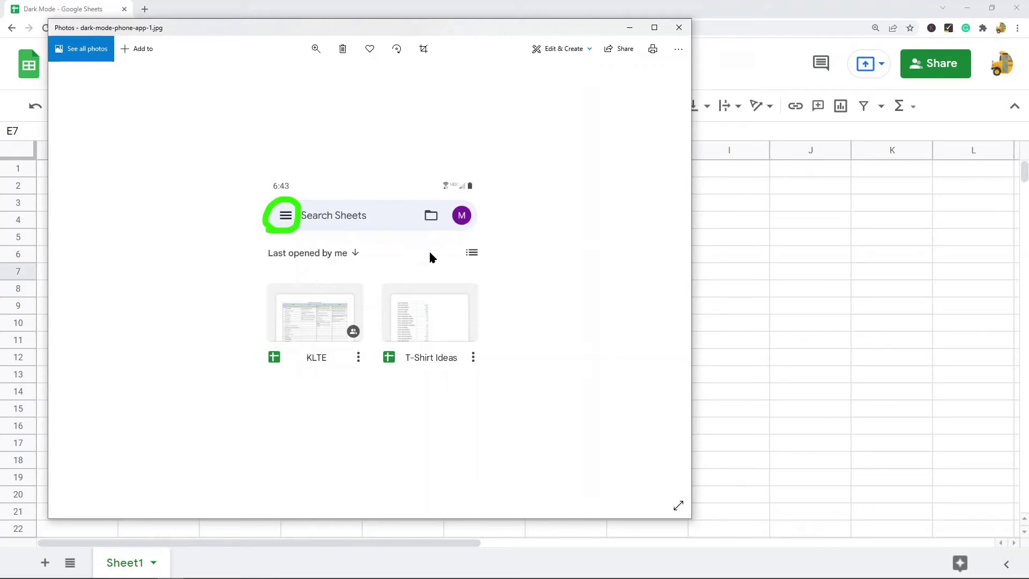
click(670, 294)
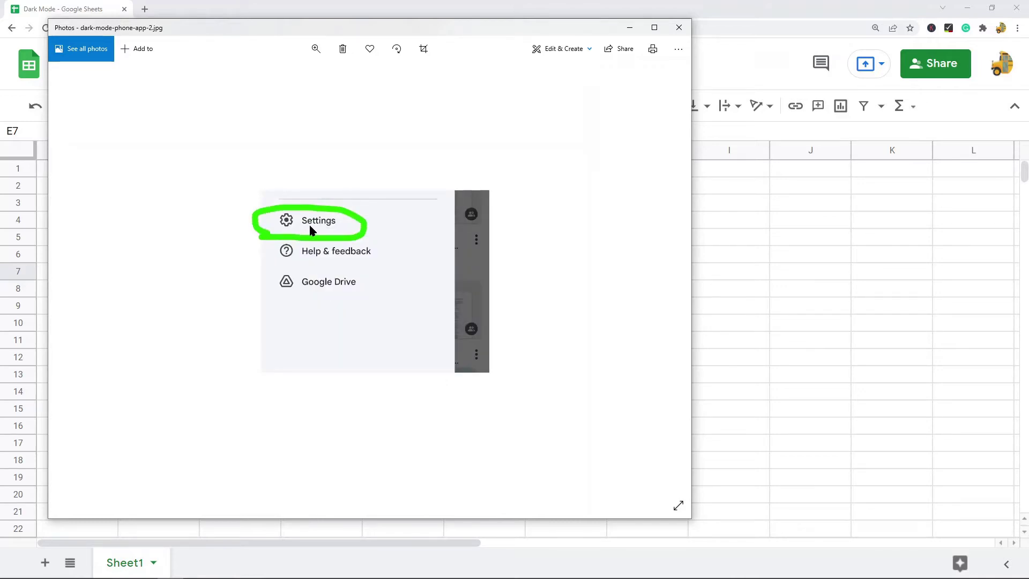
click(668, 291)
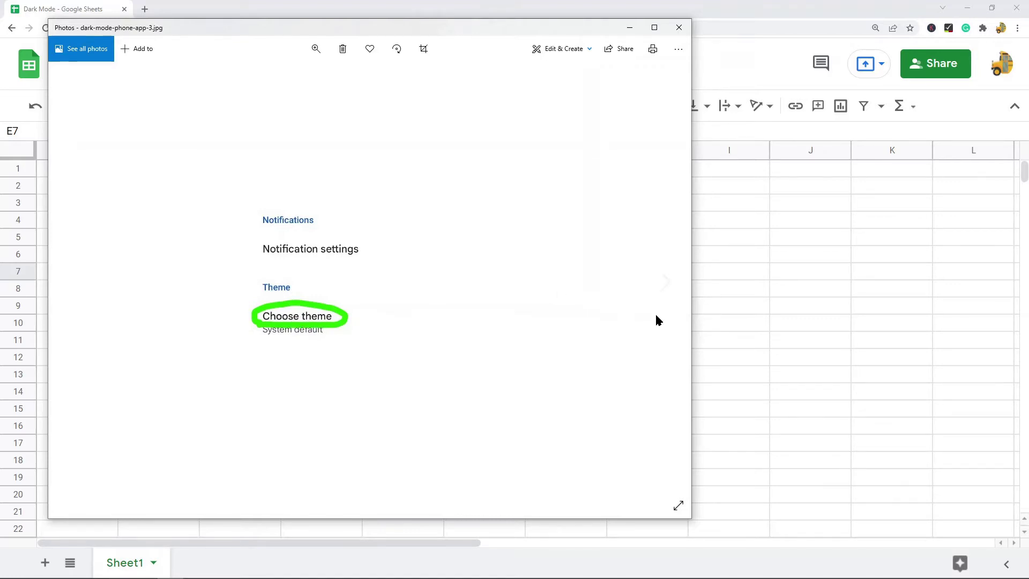
click(665, 281)
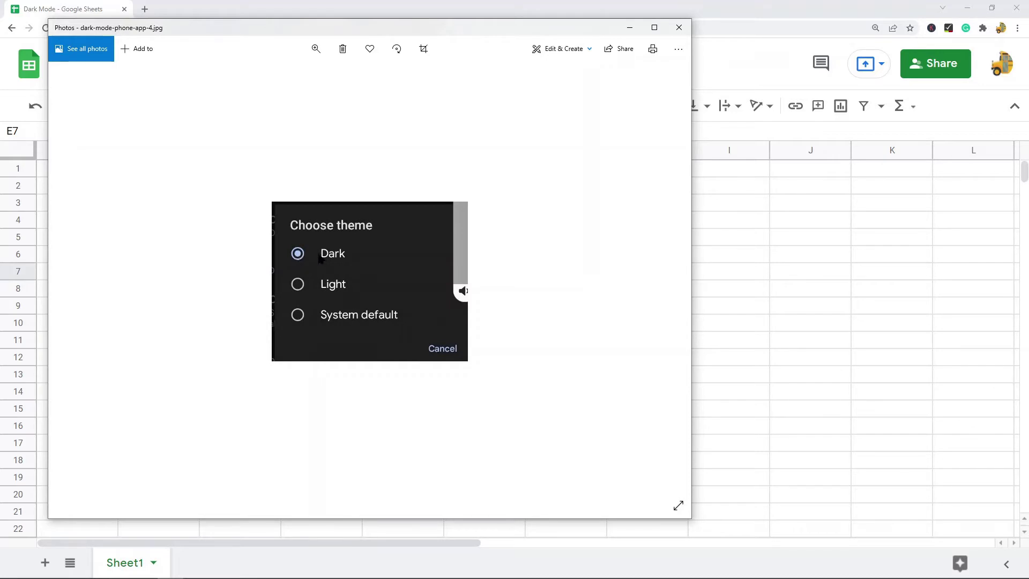
click(664, 281)
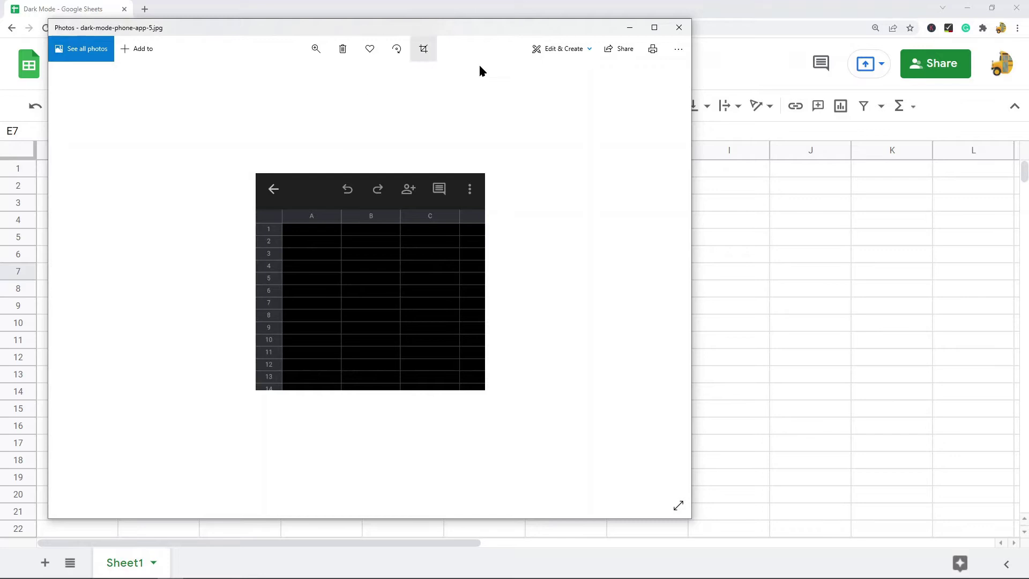
click(685, 27)
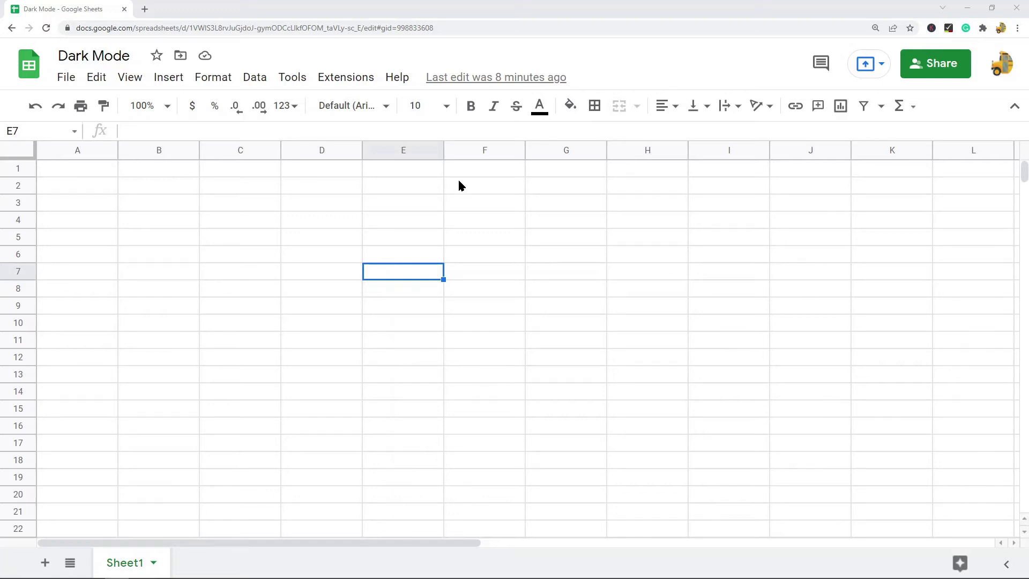
Open chrome://flags in a new tab and search the page for 'dark'
click(145, 9)
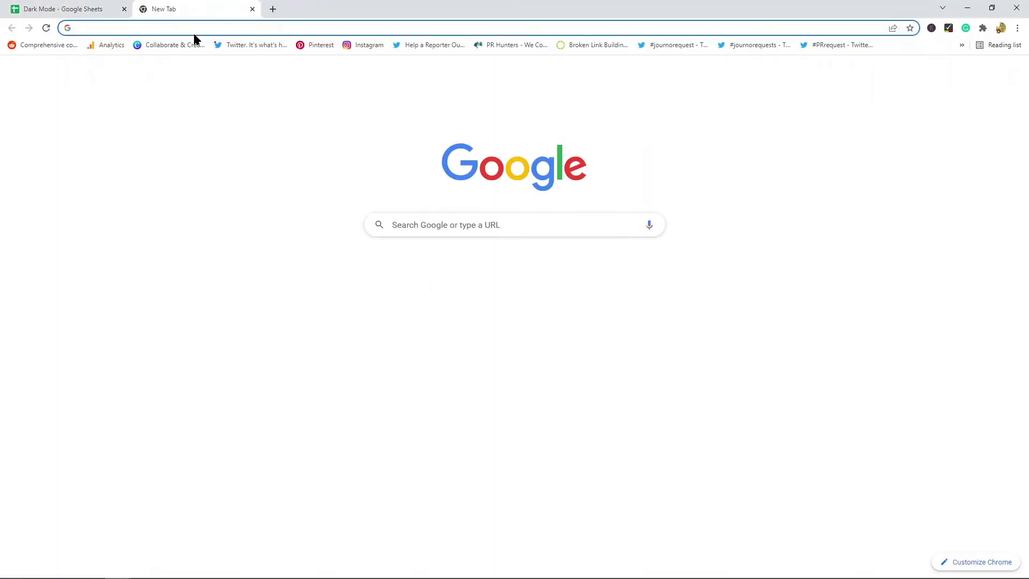
text(hrome://flags/)
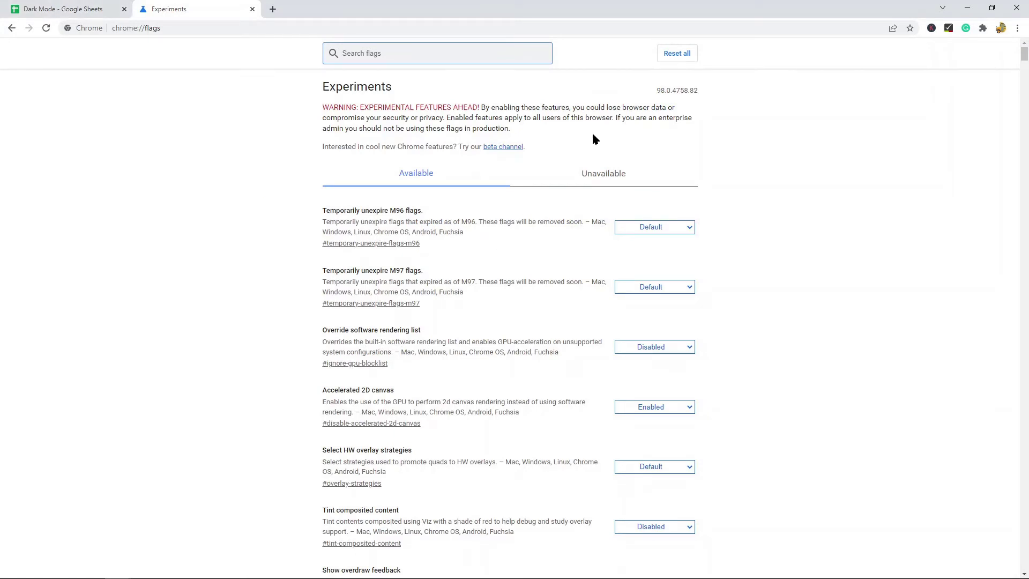
scroll(735, 179, down, 1)
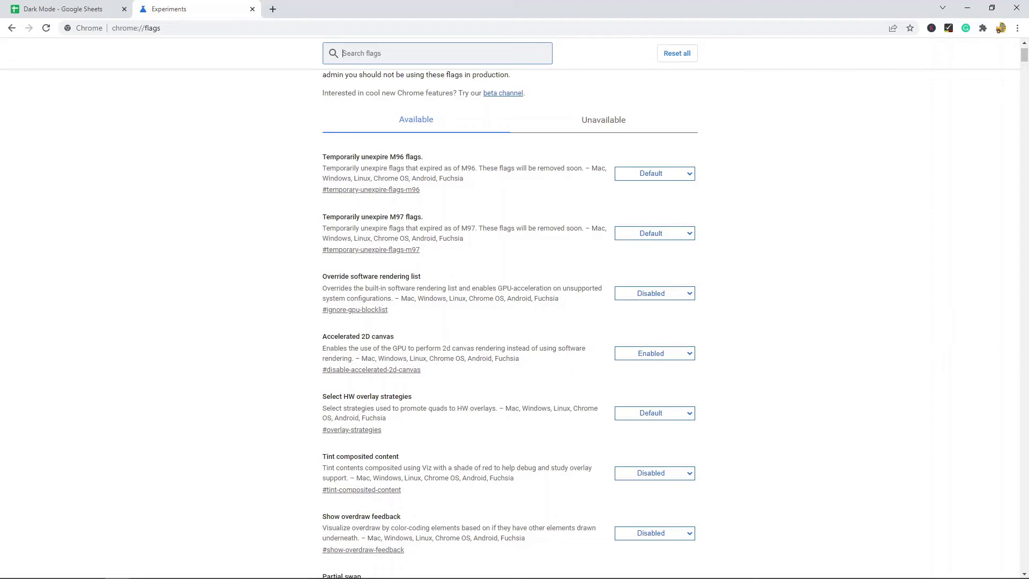
click(834, 265)
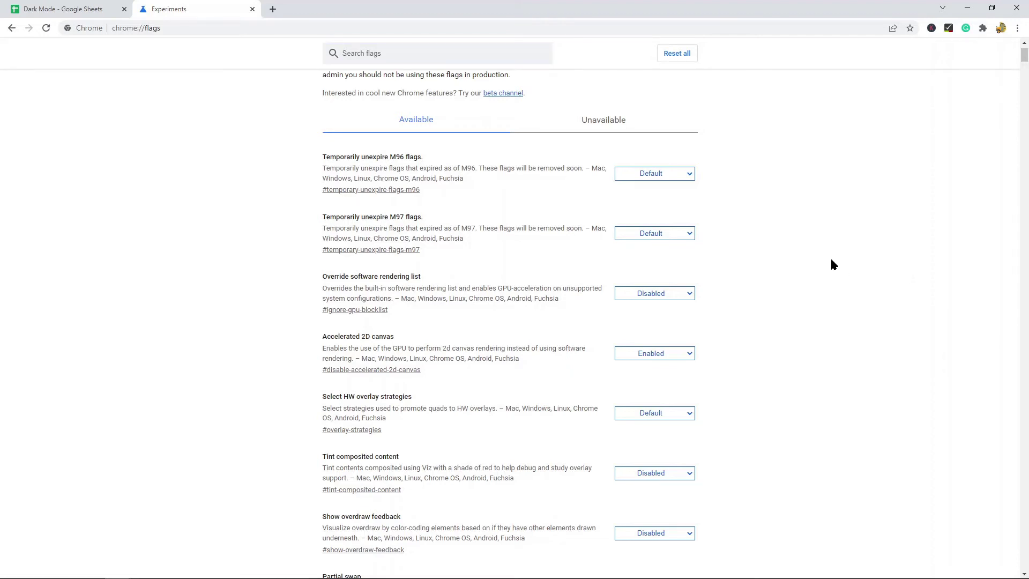
key(ctrl+f)
text(dark)
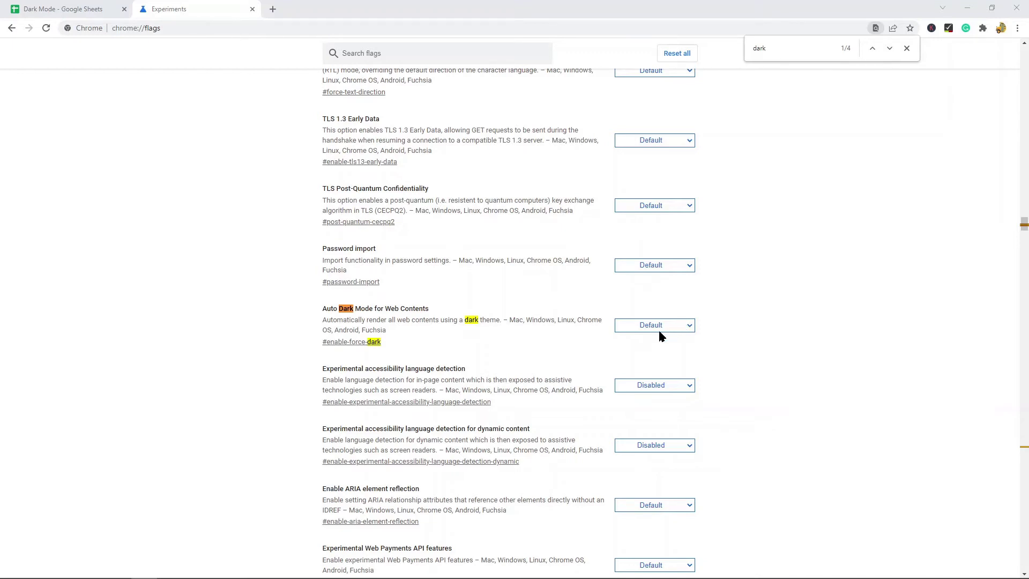
Enable Auto Dark Mode for Web Contents, then scroll up to the experimental features warning
click(691, 327)
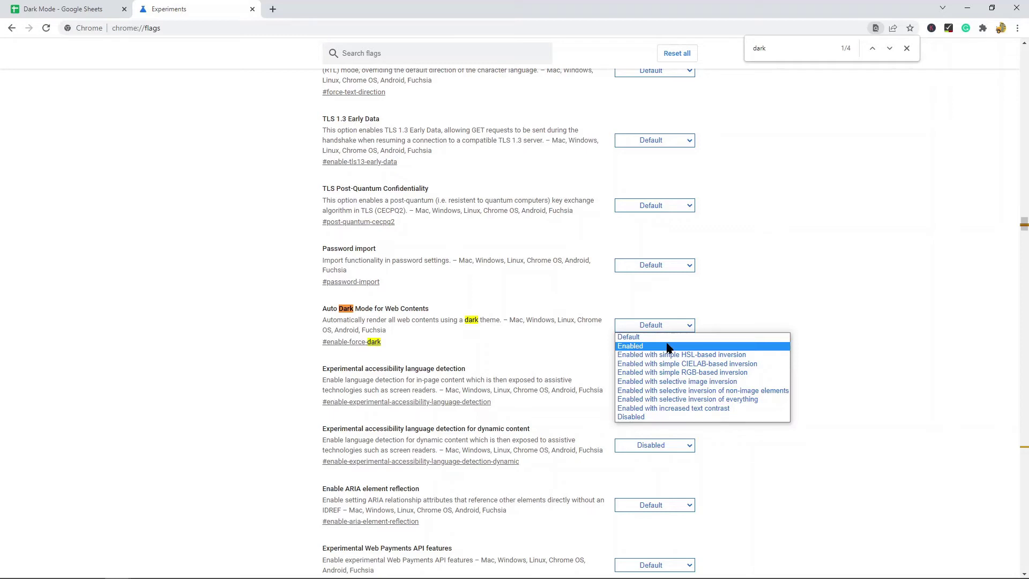
click(668, 346)
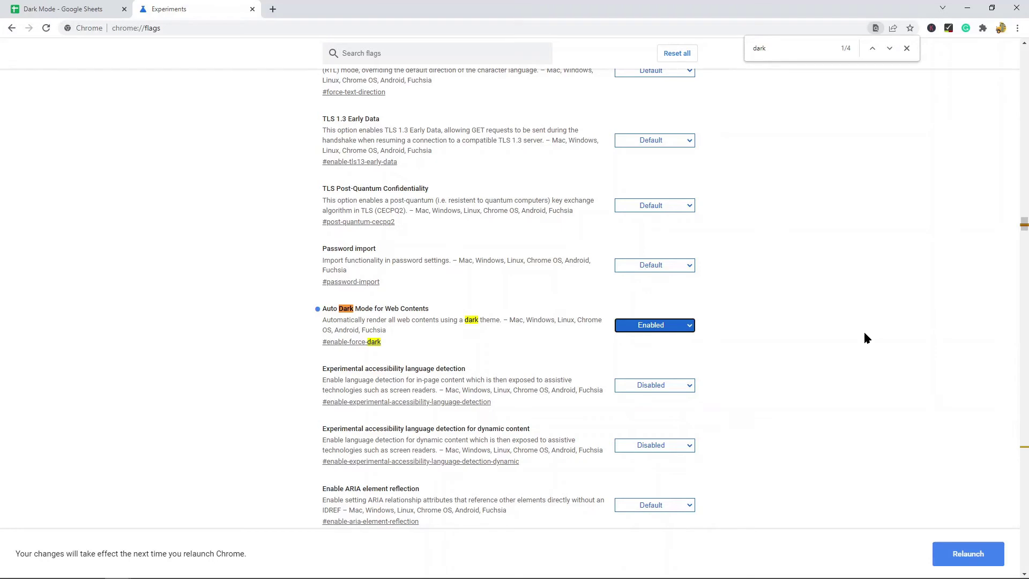
scroll(903, 266, up, 20)
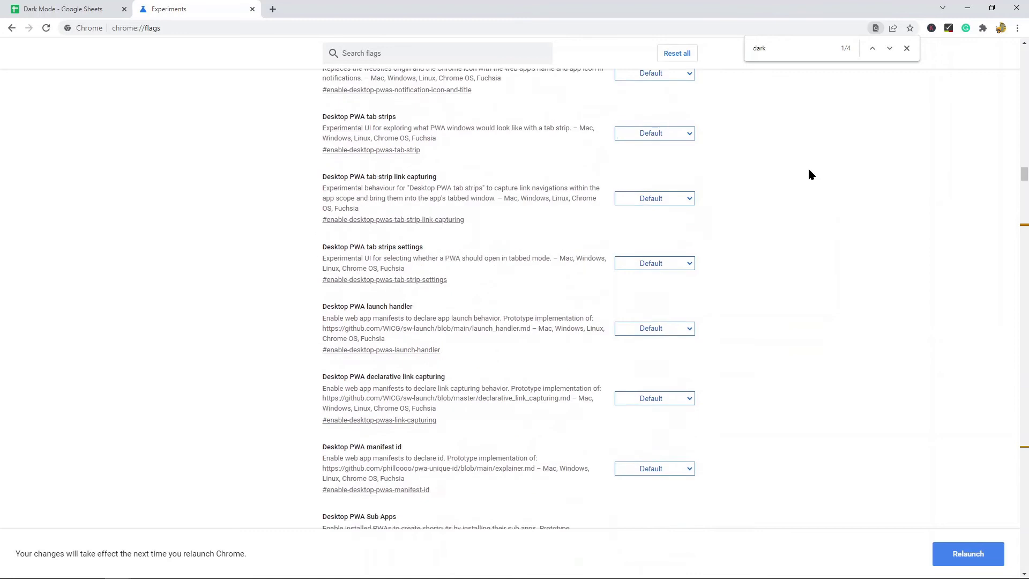
scroll(811, 173, up, 20)
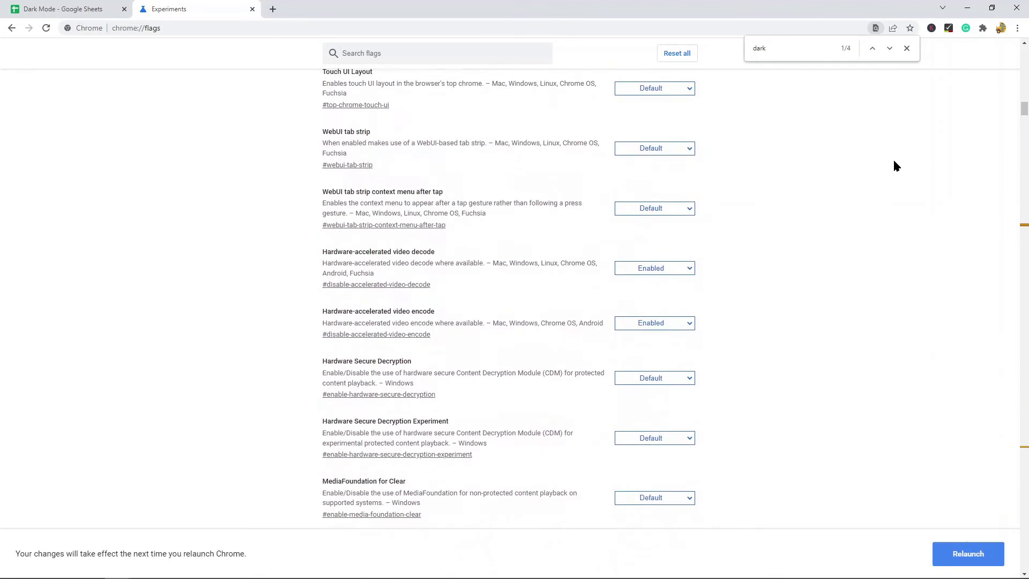
scroll(906, 152, up, 15)
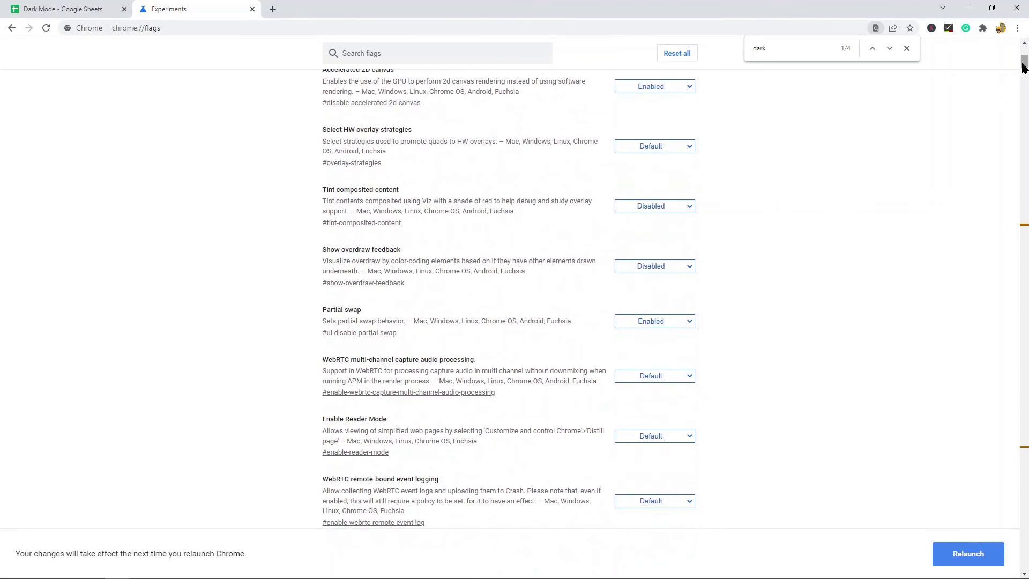
scroll(1024, 67, up, 5)
drag(473, 107, 620, 164)
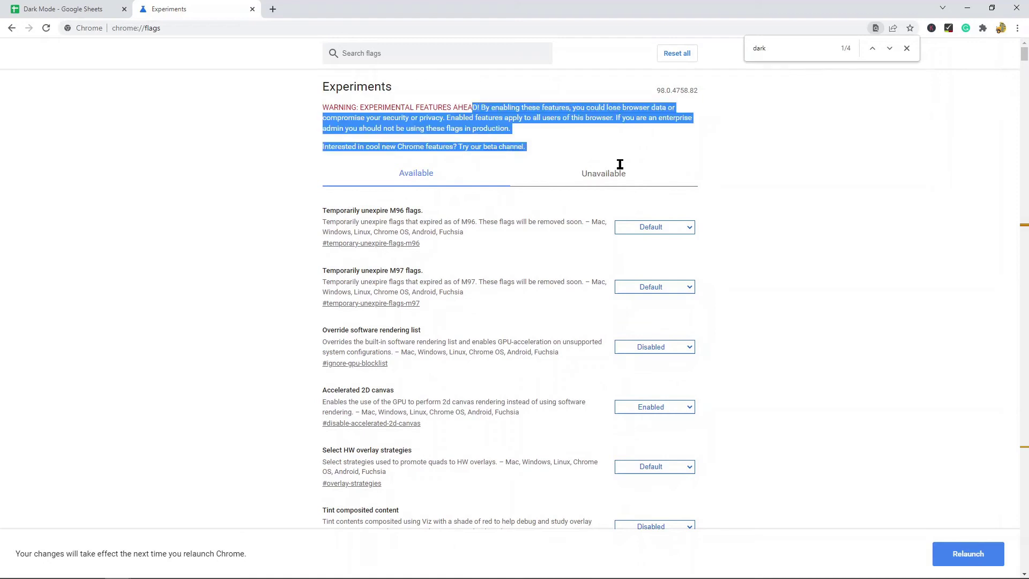
click(594, 146)
Set Auto Dark Mode for Web Contents back to Default
drag(1023, 59, 1024, 223)
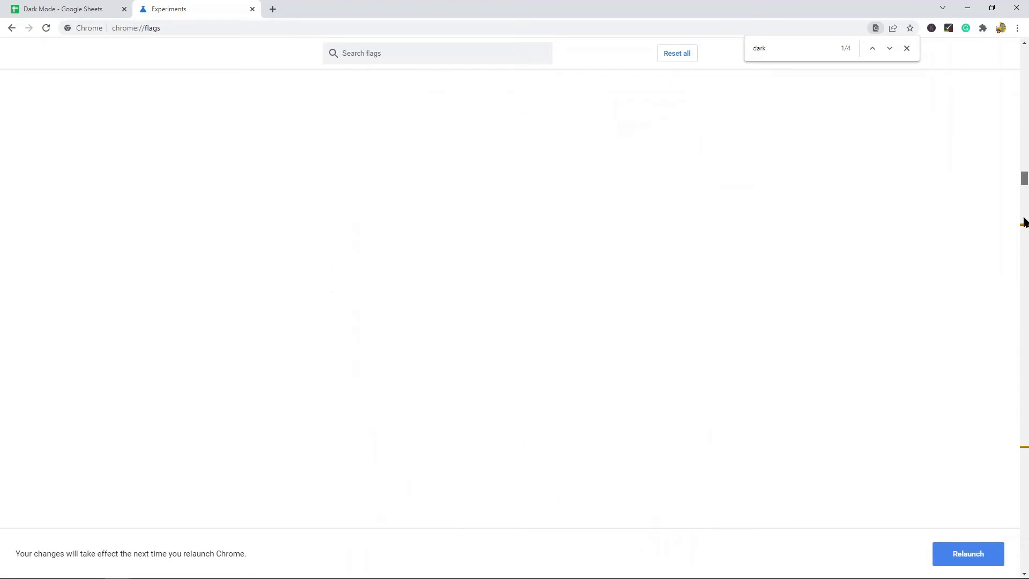
click(678, 400)
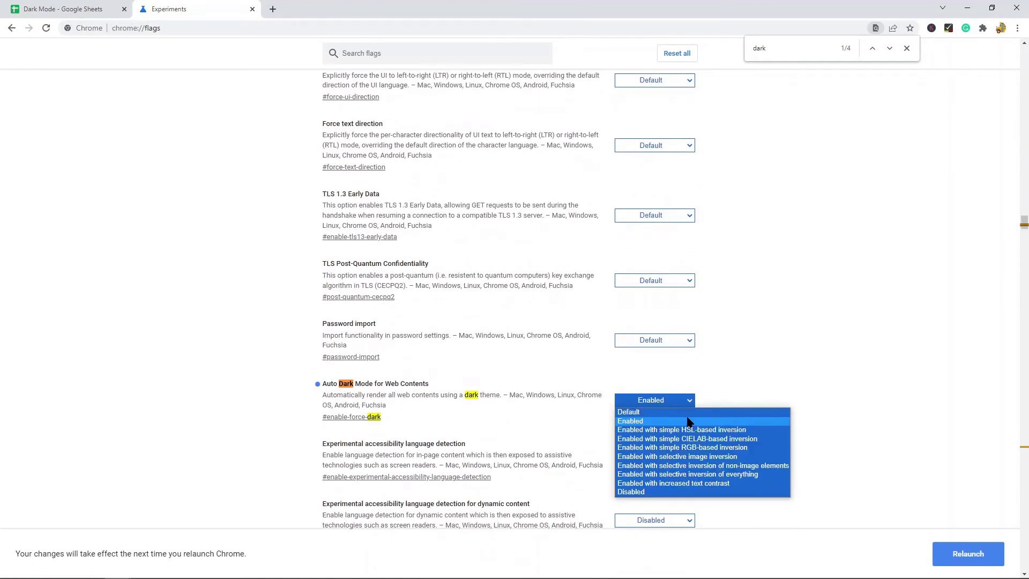
click(694, 412)
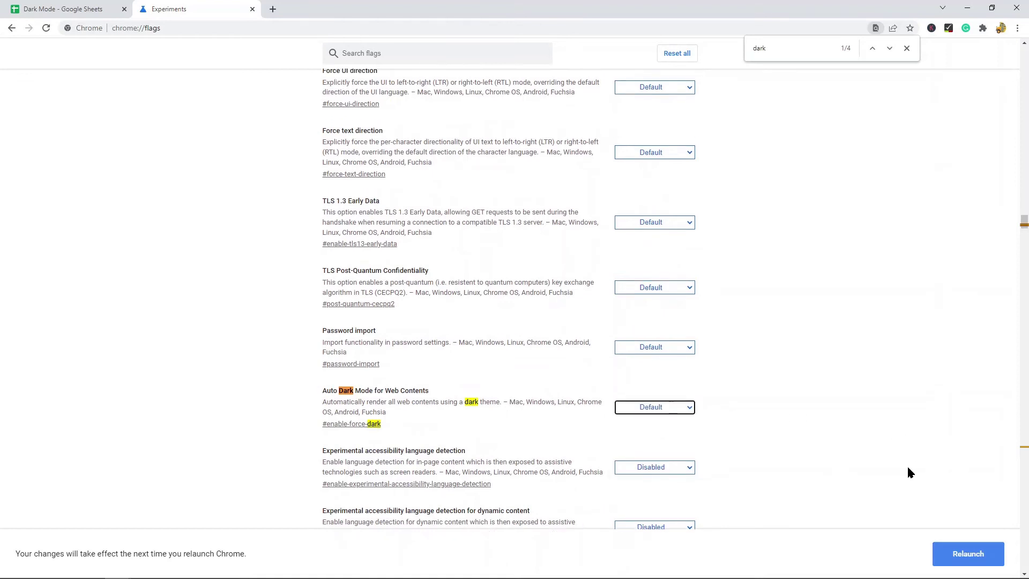
scroll(907, 470, up, 2)
scroll(724, 425, down, 2)
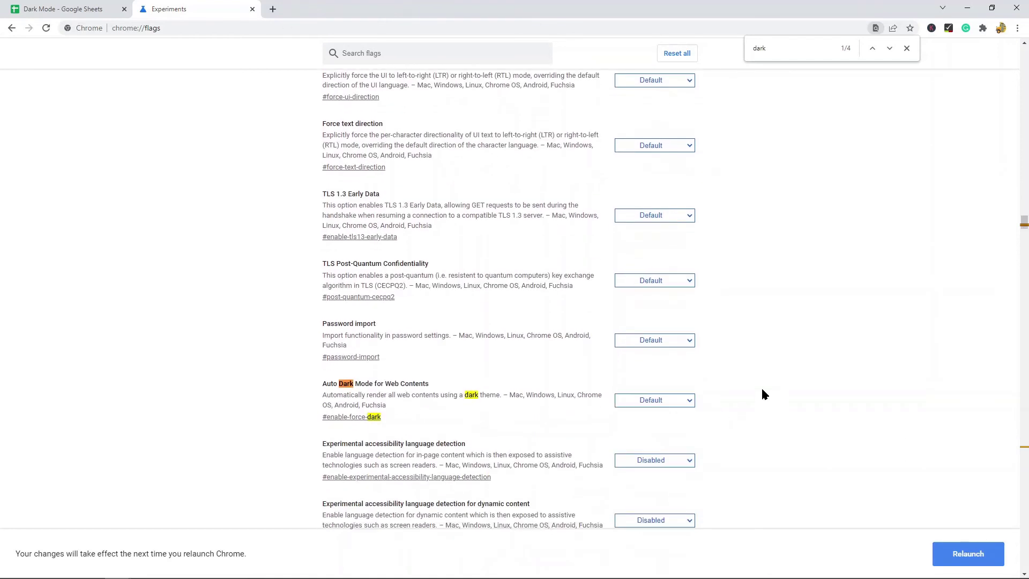
Close the Experiments tab to return to the Dark Mode spreadsheet
click(254, 9)
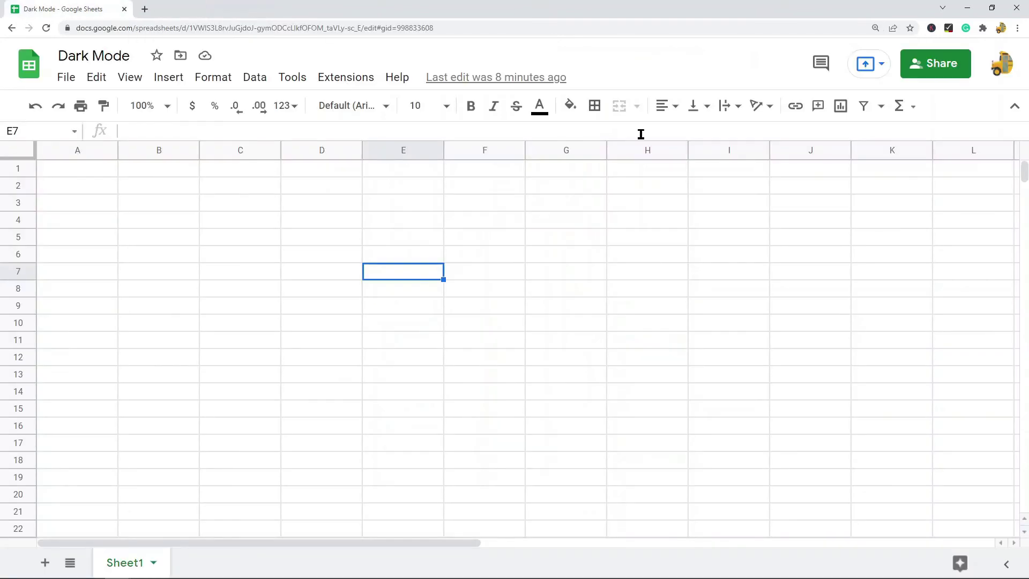
Give the whole sheet a near-black fill and white text colour
click(20, 153)
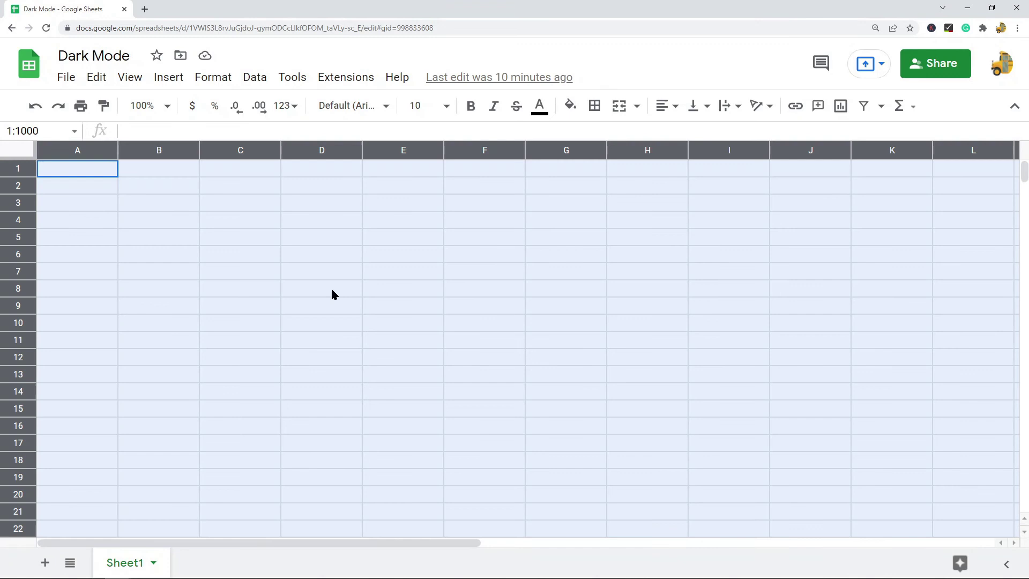
click(129, 268)
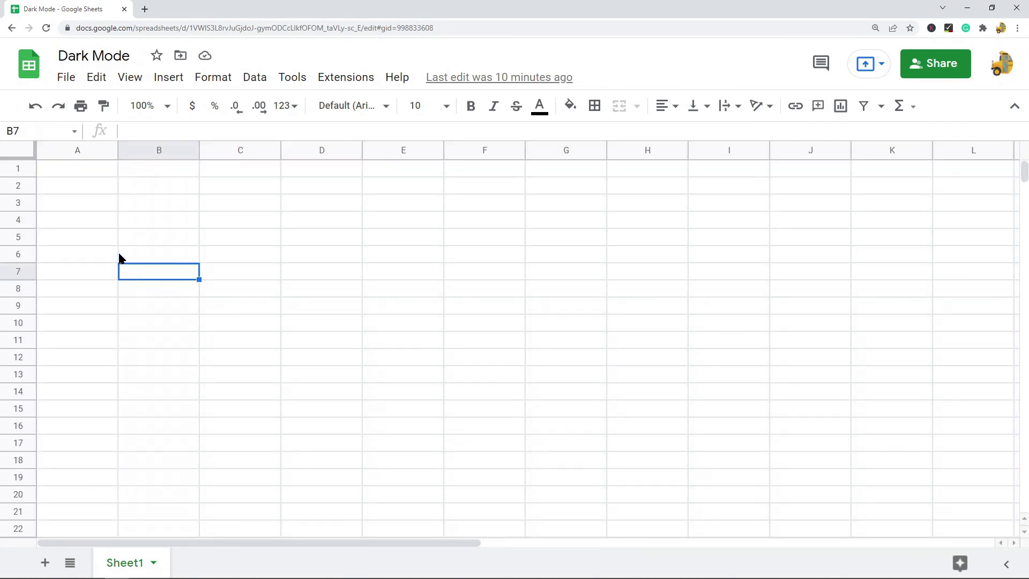
click(21, 154)
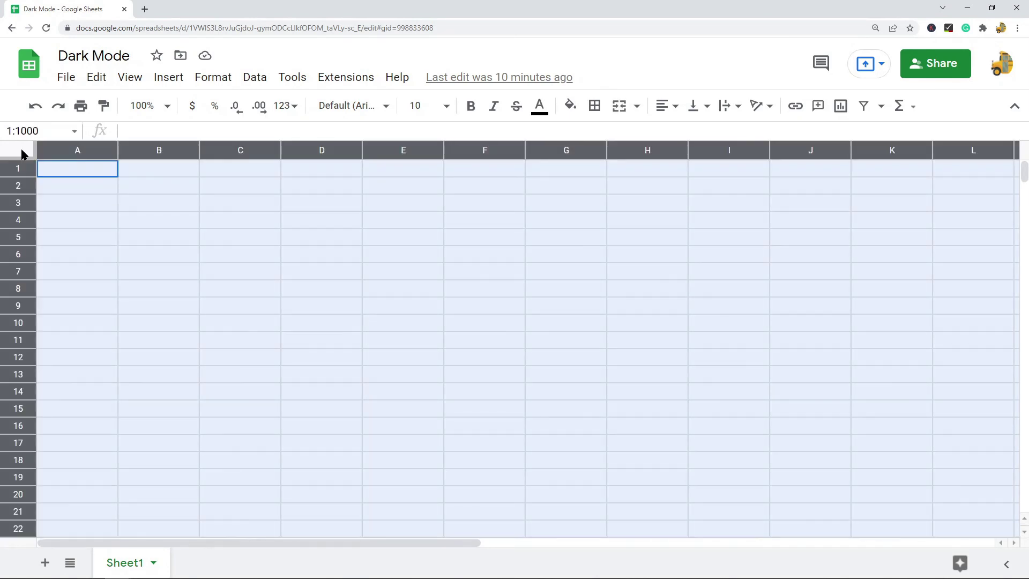
click(565, 113)
click(577, 239)
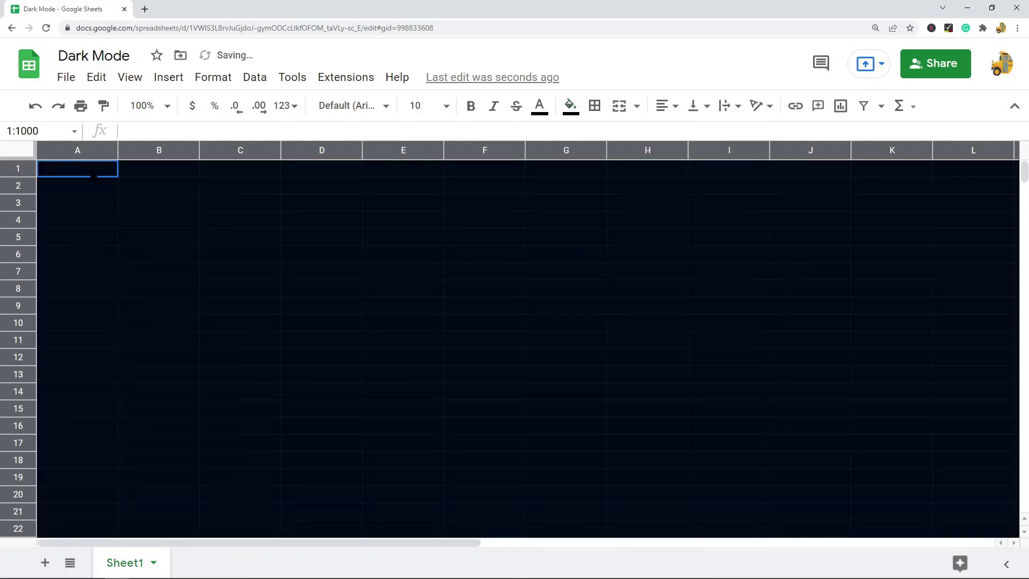
key(Up)
click(539, 106)
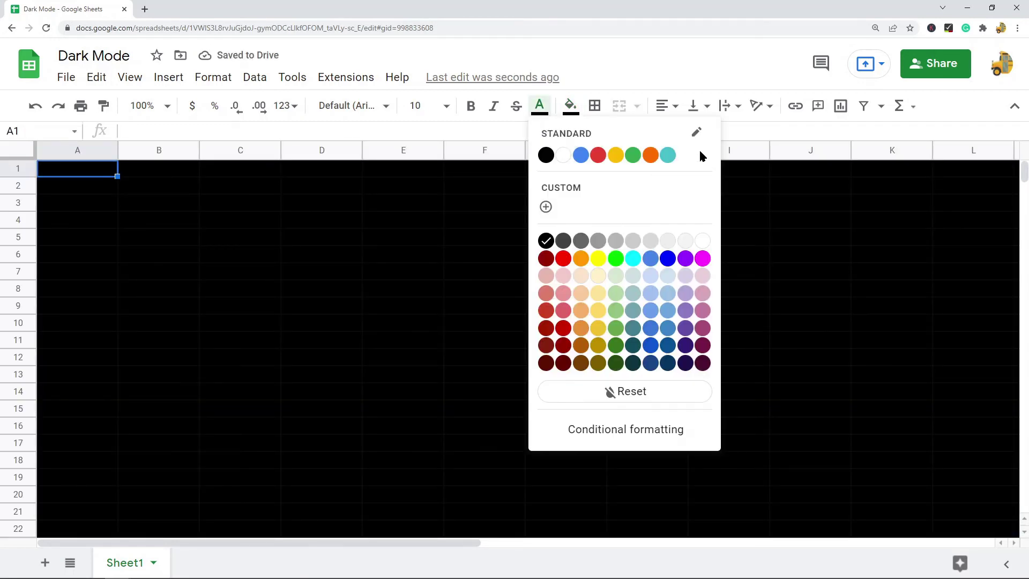
click(702, 240)
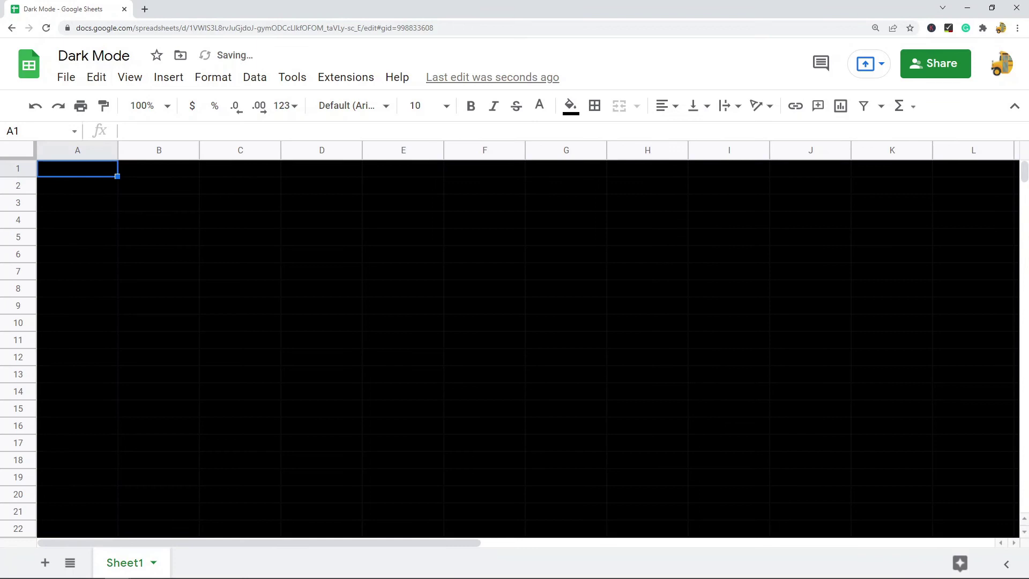
Enter 3145 in A1 and 531434 in A2
text(3145)
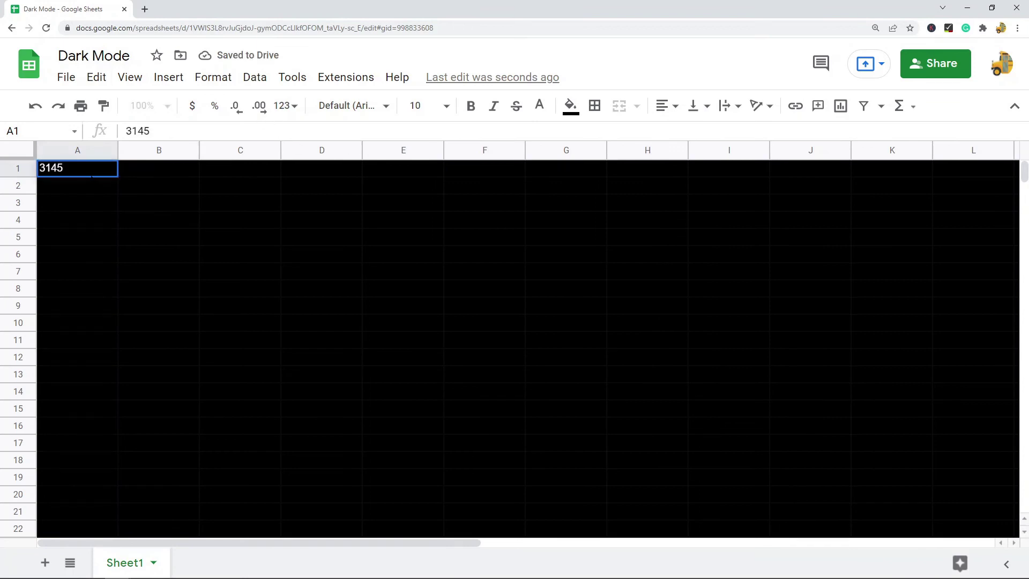
key(Return)
text(531434)
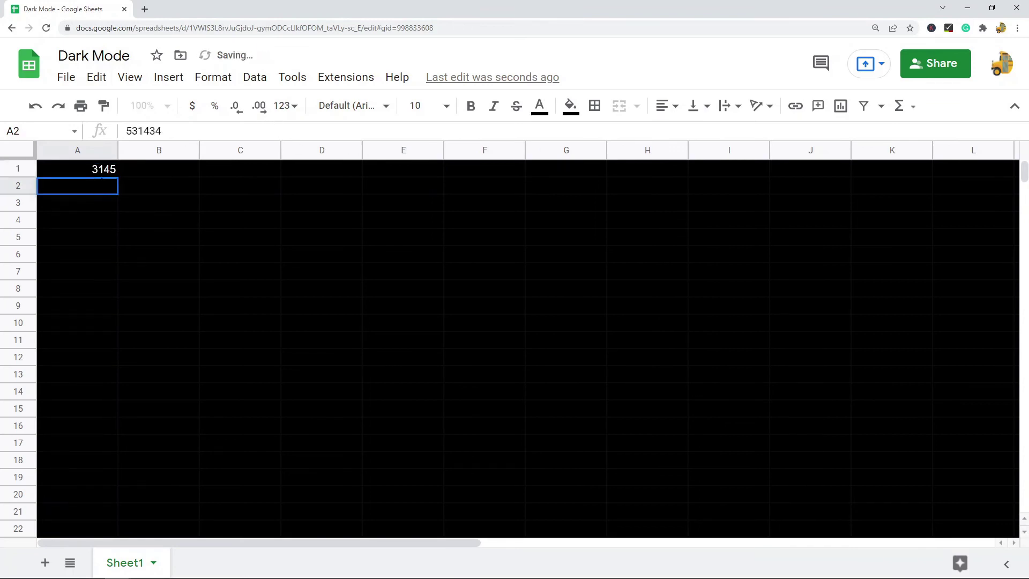
key(Up)
Reselect the whole sheet and reapply a dark background with white text
click(108, 151)
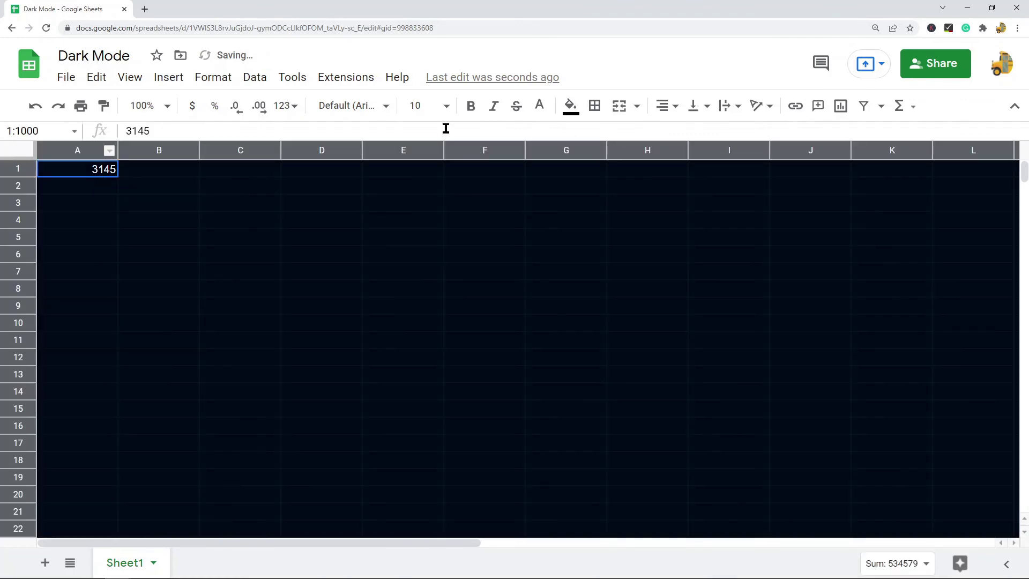
click(570, 105)
click(594, 155)
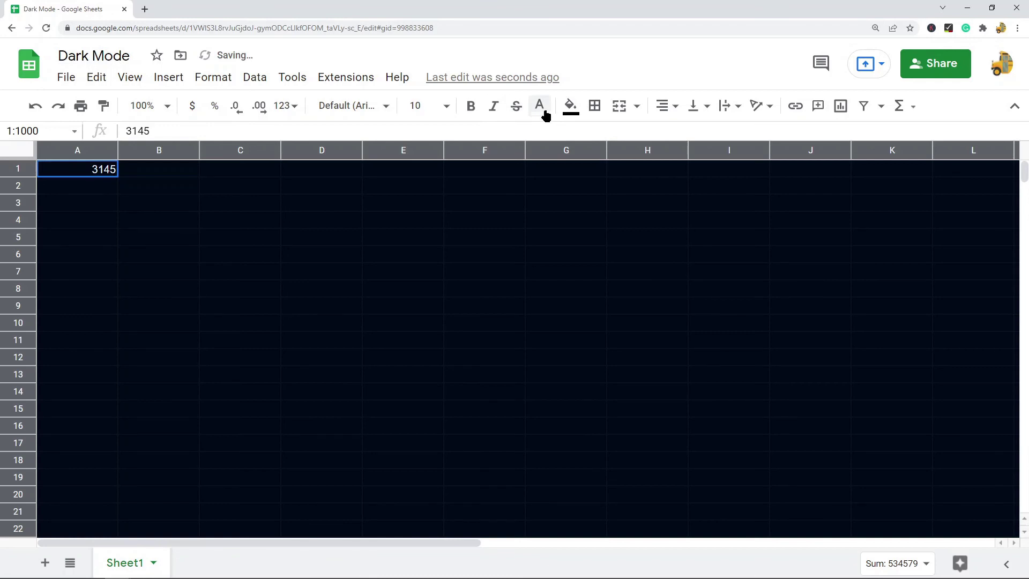
click(540, 105)
click(563, 155)
Enter 23`4, 4524335, 64254, 46245 and 645442 into A3 through A7
click(57, 201)
text(23`4)
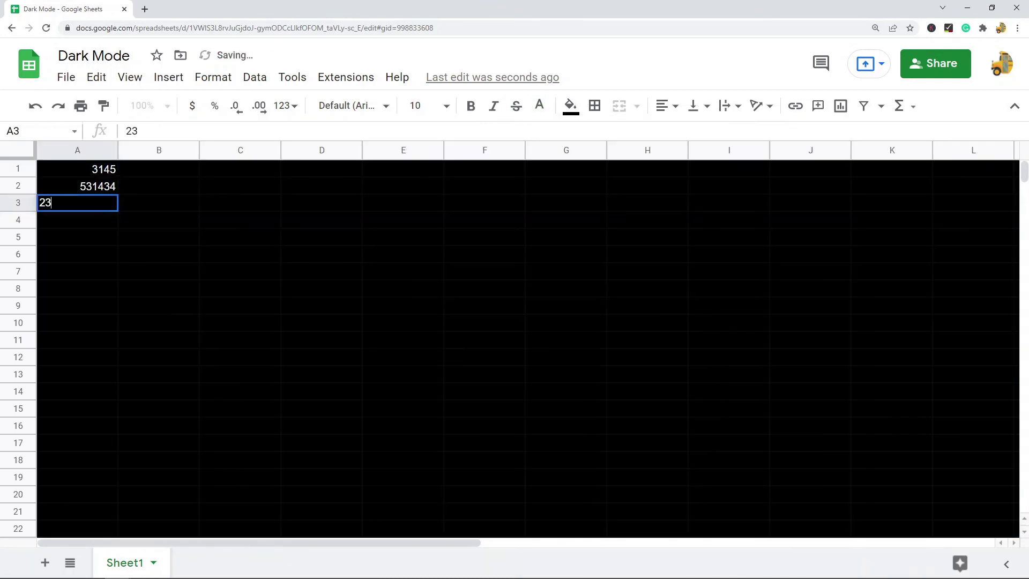
key(Return)
text(4524335)
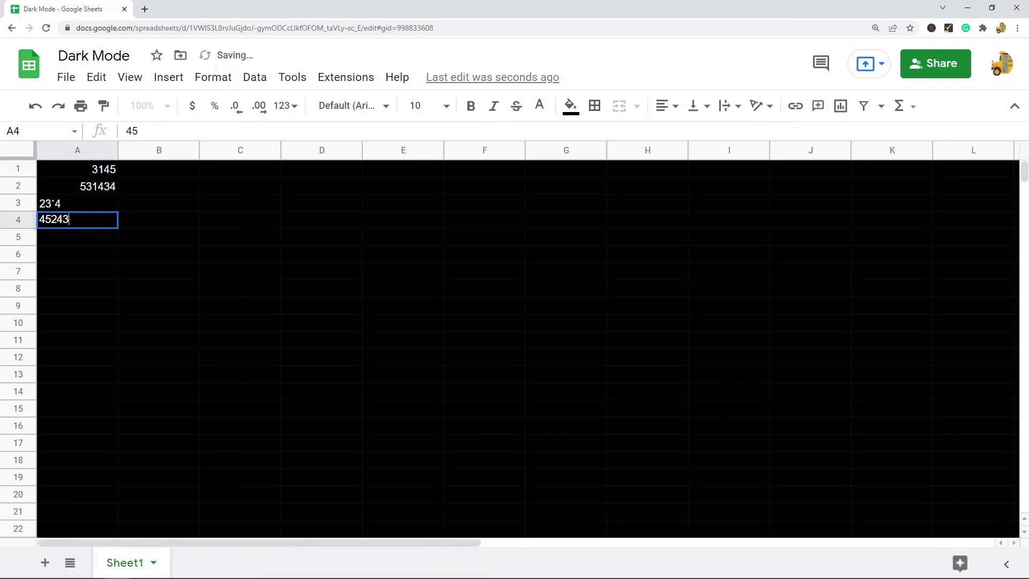
key(Return)
text(64254)
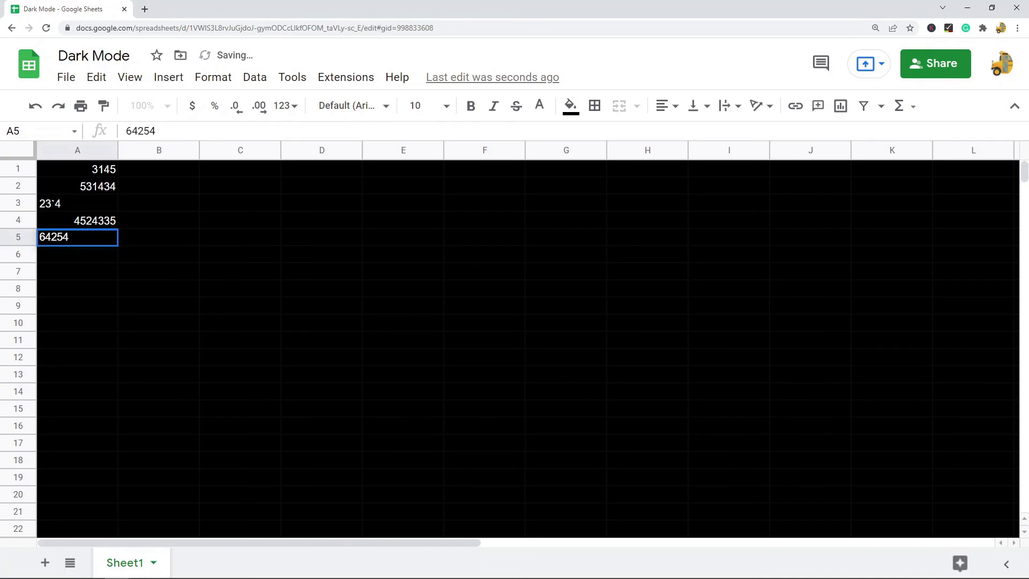
key(Return)
text(46245)
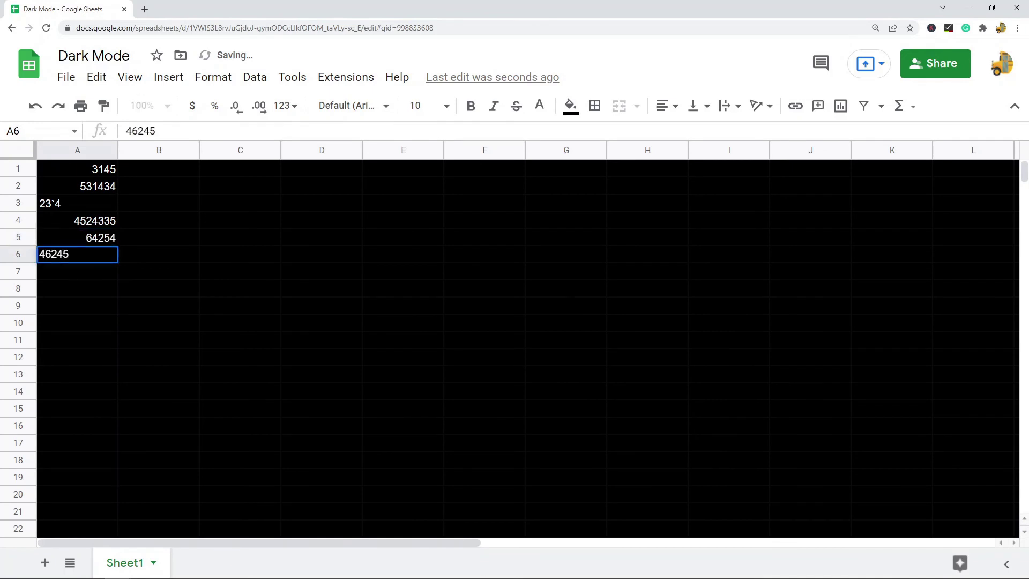
key(Return)
text(645442)
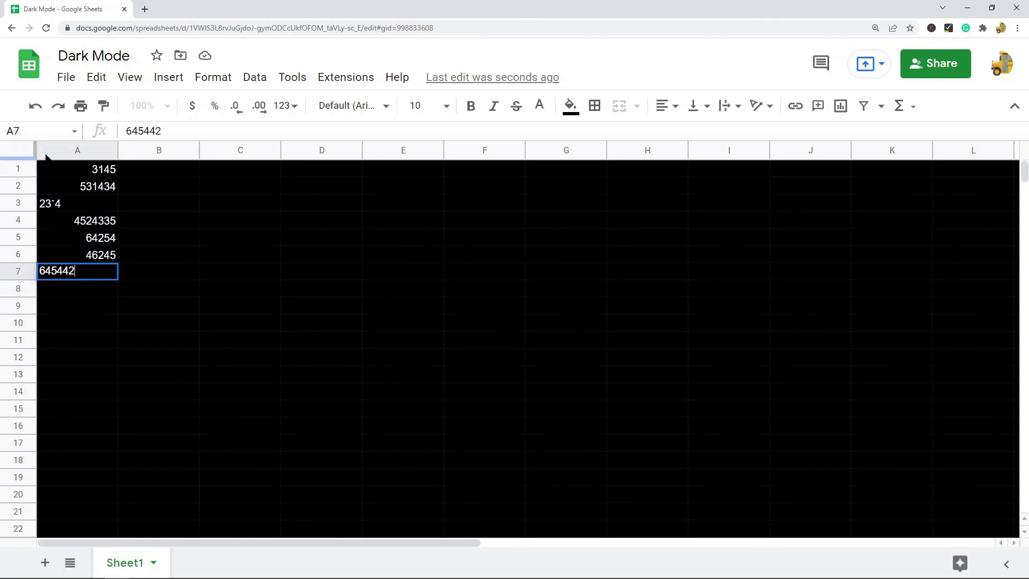
Commit 645442 in A7 and select the entire sheet
click(26, 149)
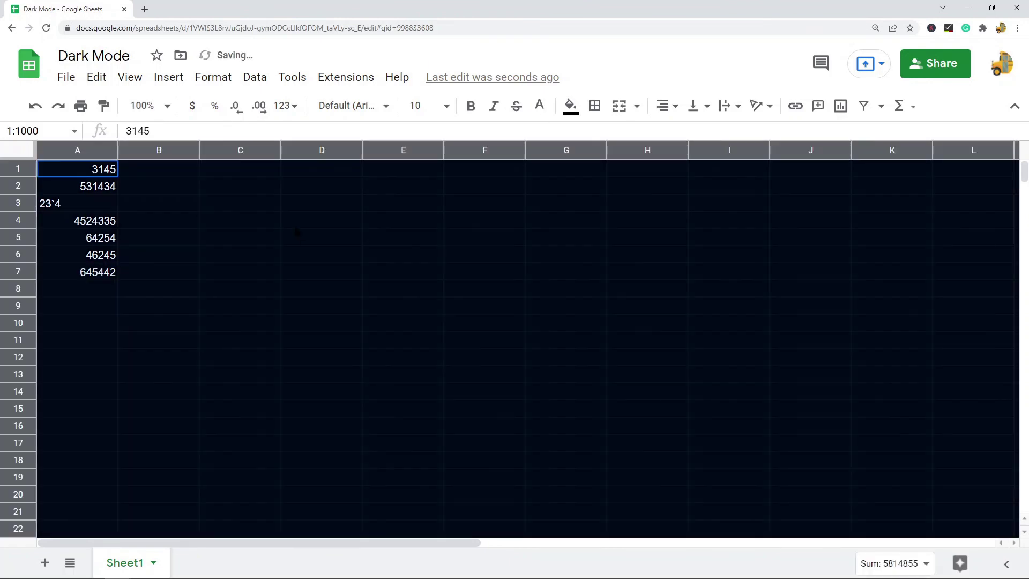